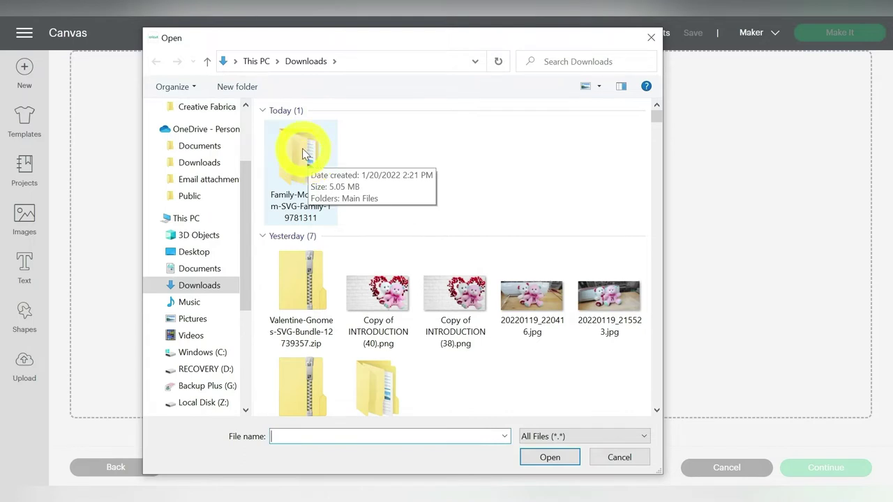
Upload FR002685.svg as a cut image from the Main Files folder of the downloaded Family-Monogram-SVG folder.
double_click(301, 152)
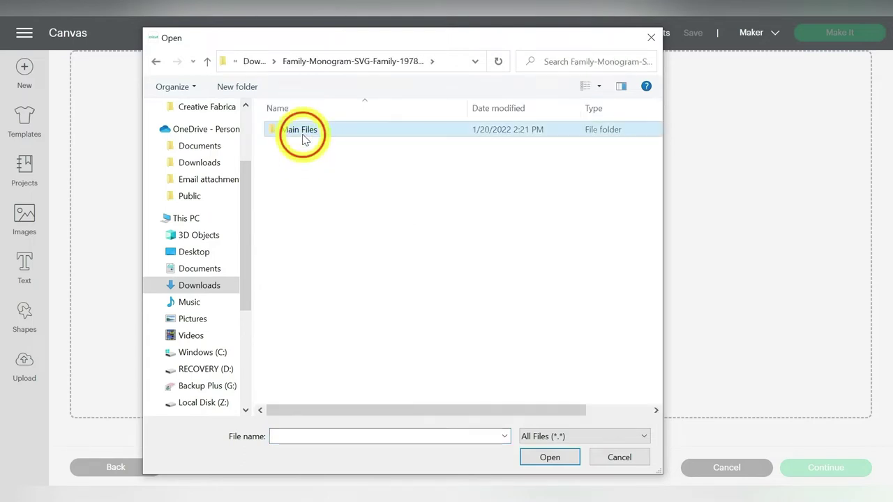
double_click(304, 132)
left_click(331, 194)
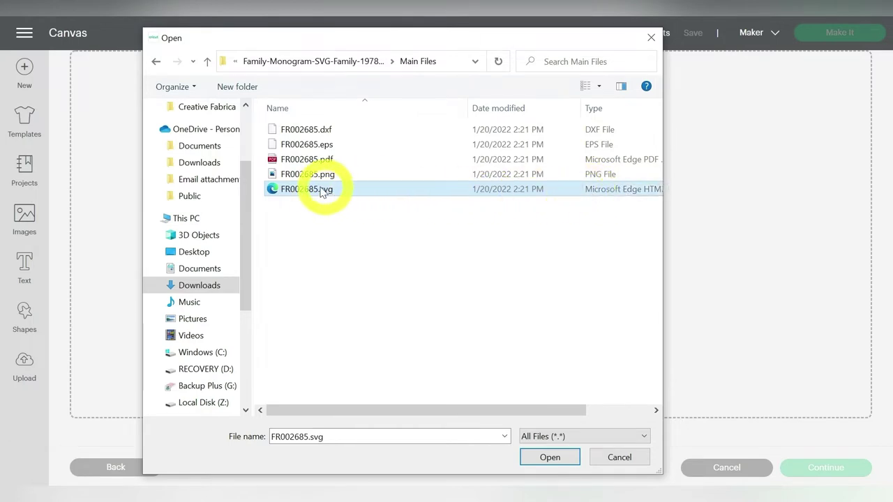
left_click(550, 457)
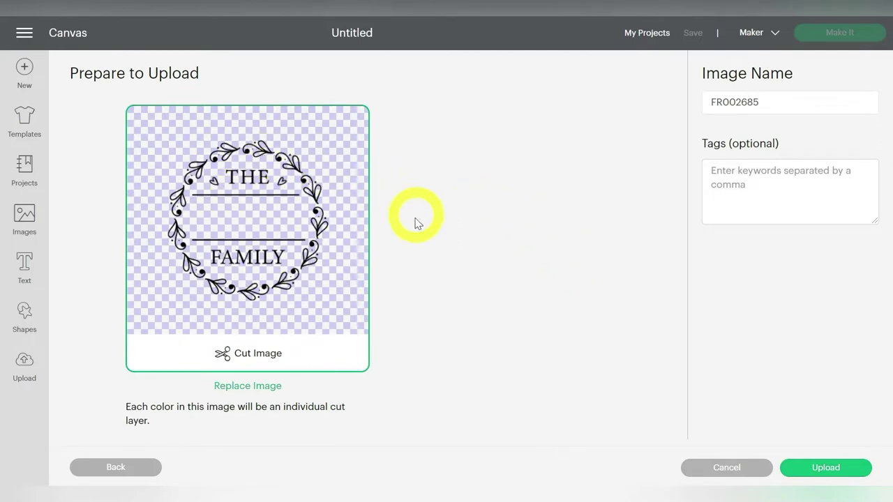
left_click(819, 466)
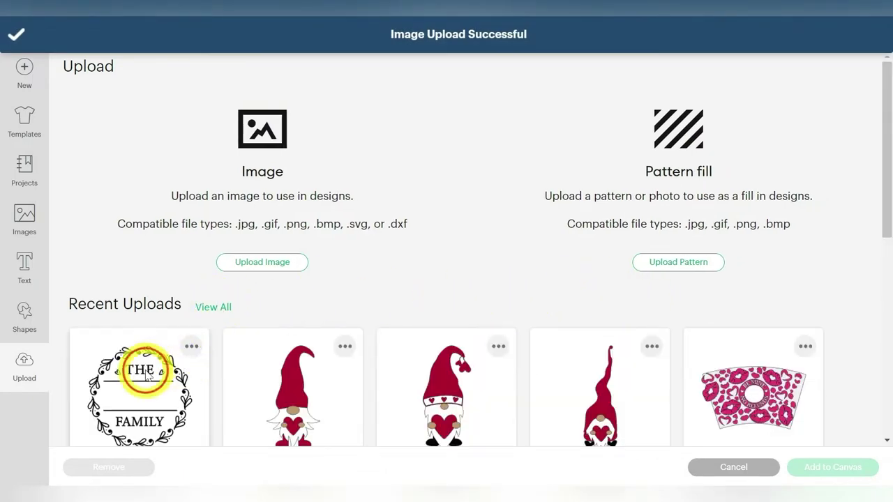
Add the uploaded FR002685 wreath image to the canvas with the whole design in view.
left_click(143, 371)
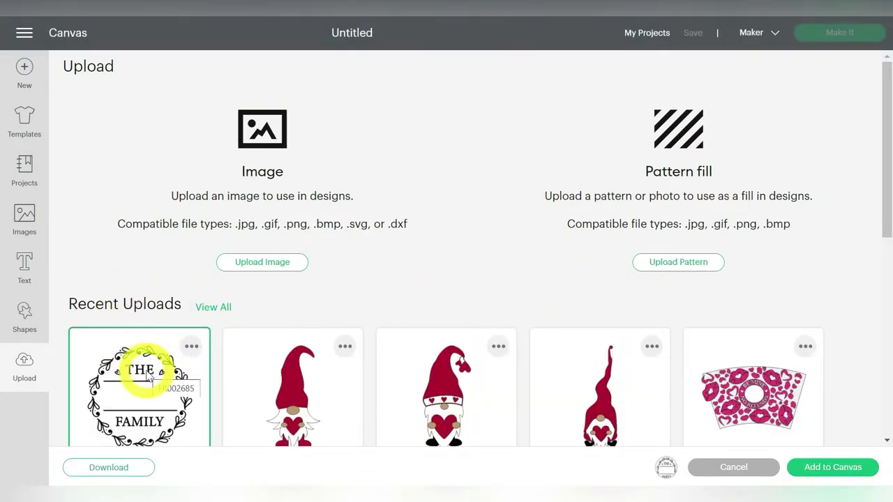
left_click(832, 465)
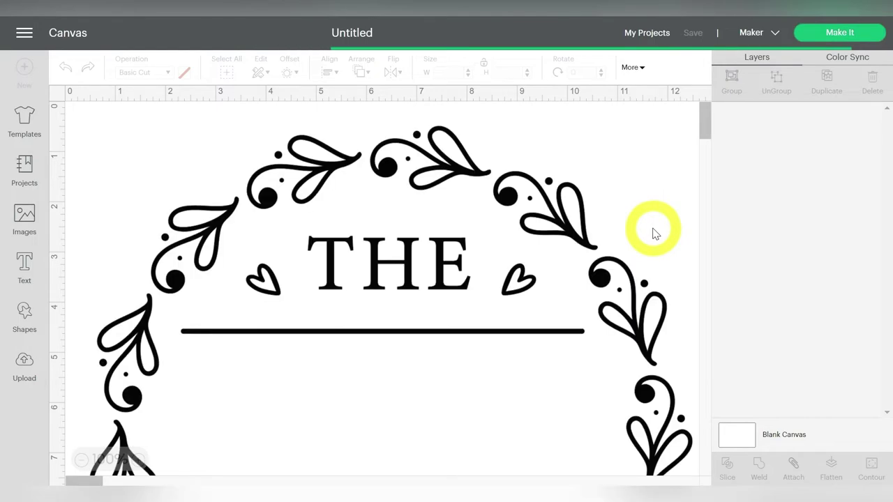
left_click(80, 460)
left_click(80, 460)
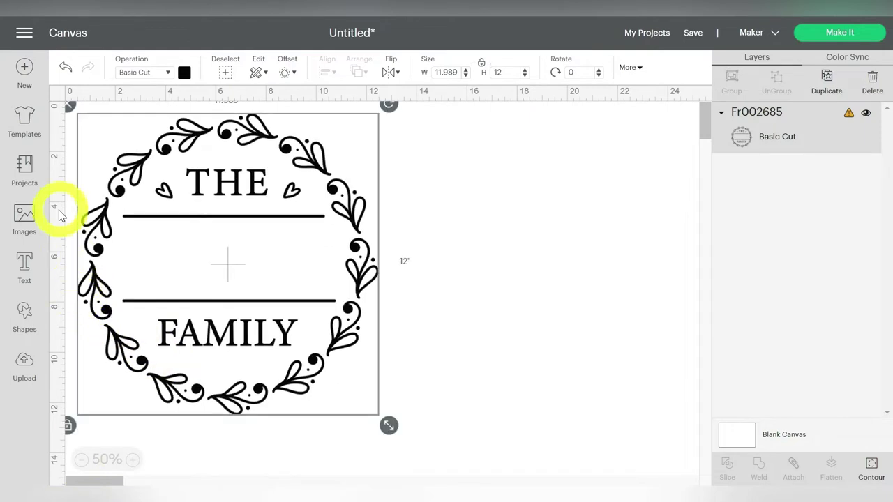
Add a square shape to the canvas and move it over the wreath's right edge.
left_click(24, 321)
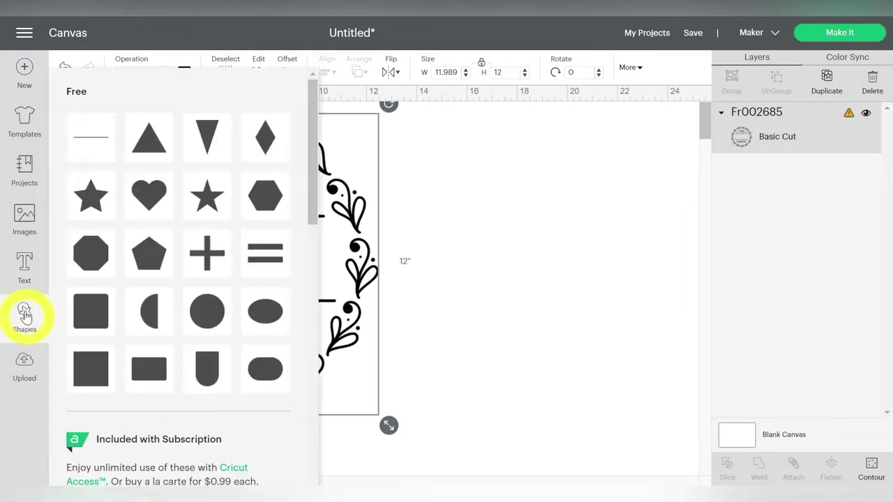
left_click(94, 363)
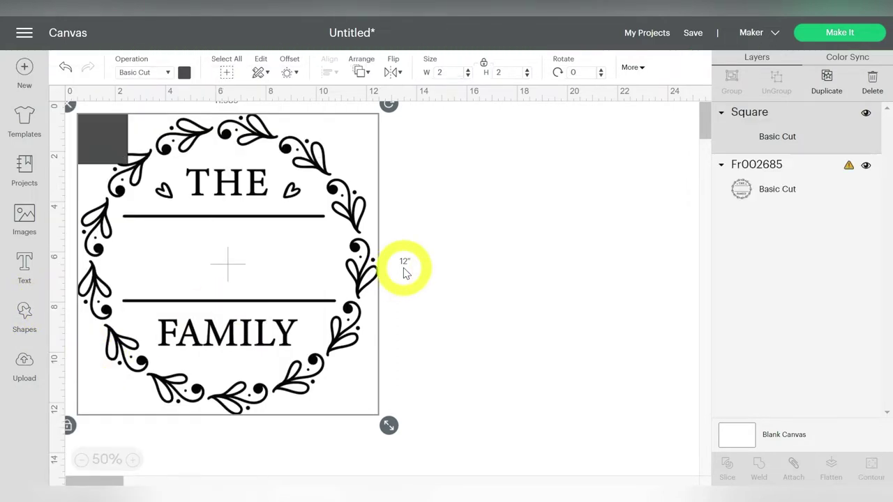
left_click(119, 143)
left_click_drag(117, 143, 398, 209)
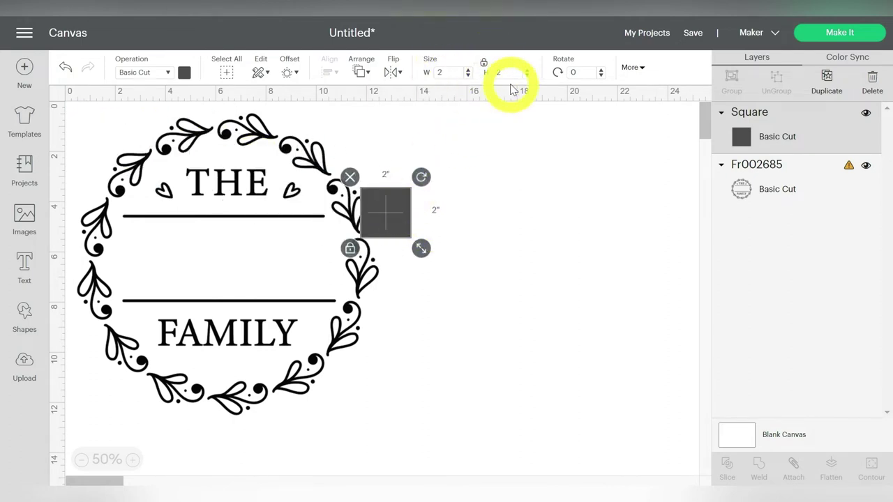
Unlock the square's proportions, resize it to 11.25 by 12 inches, and move it up on the canvas.
left_click(484, 67)
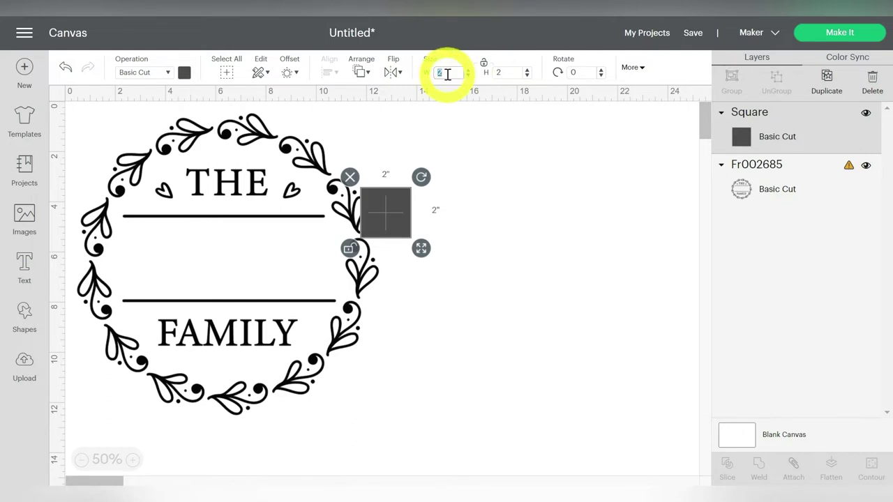
key("Return")
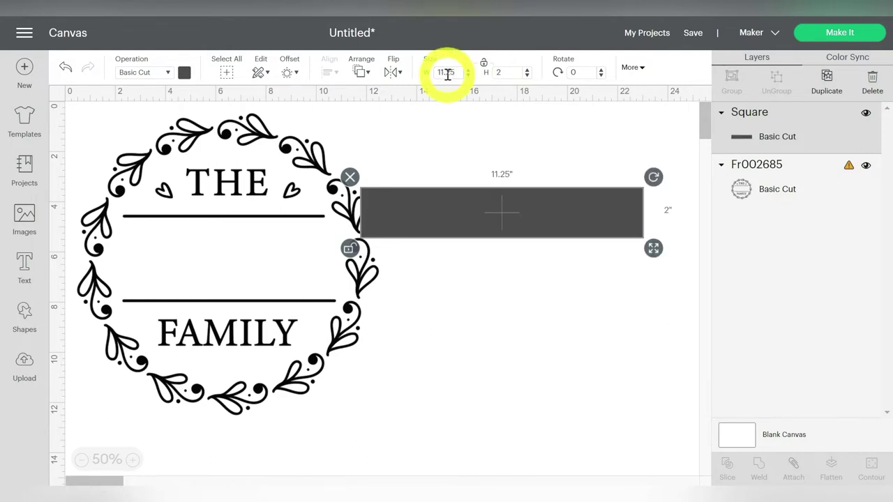
left_click(509, 74)
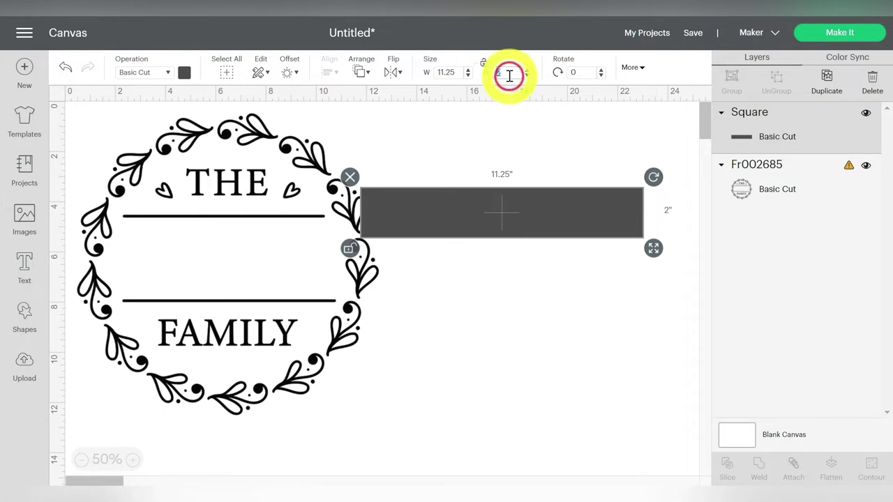
type("12")
key("Return")
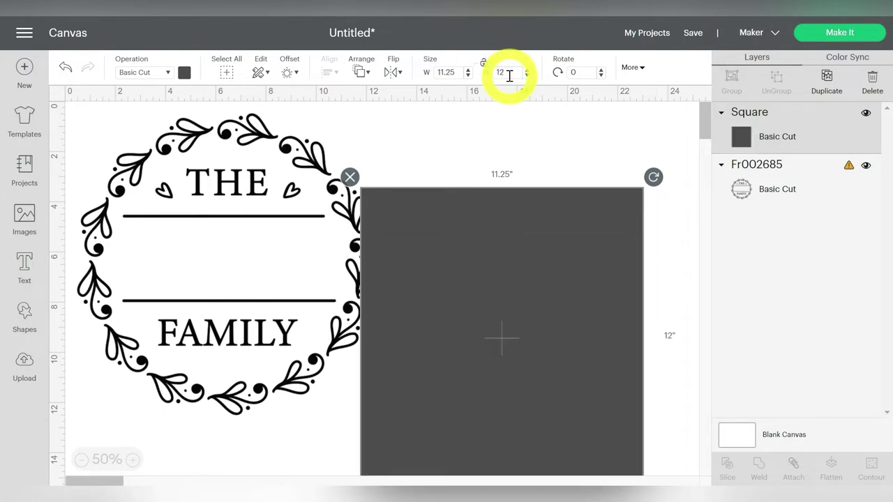
left_click_drag(512, 245, 507, 197)
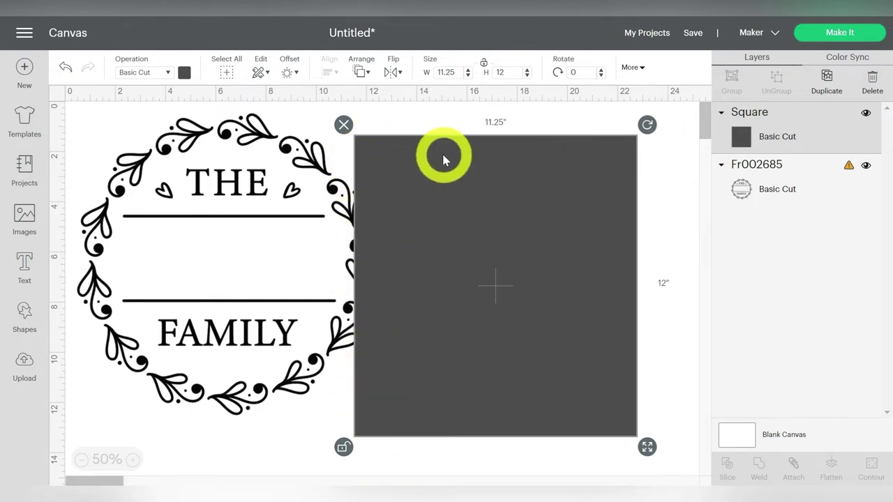
Send the 11.25 by 12 inch rectangle behind the wreath design and colour it white.
left_click(361, 73)
left_click(367, 92)
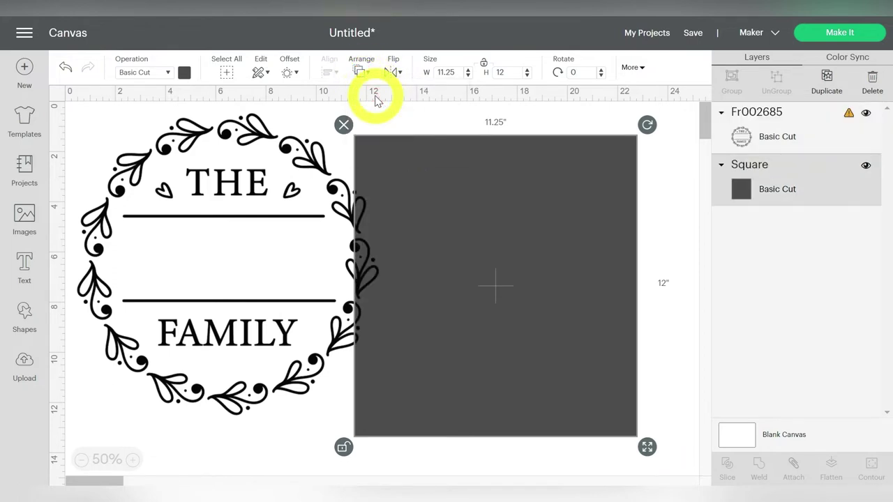
left_click(184, 73)
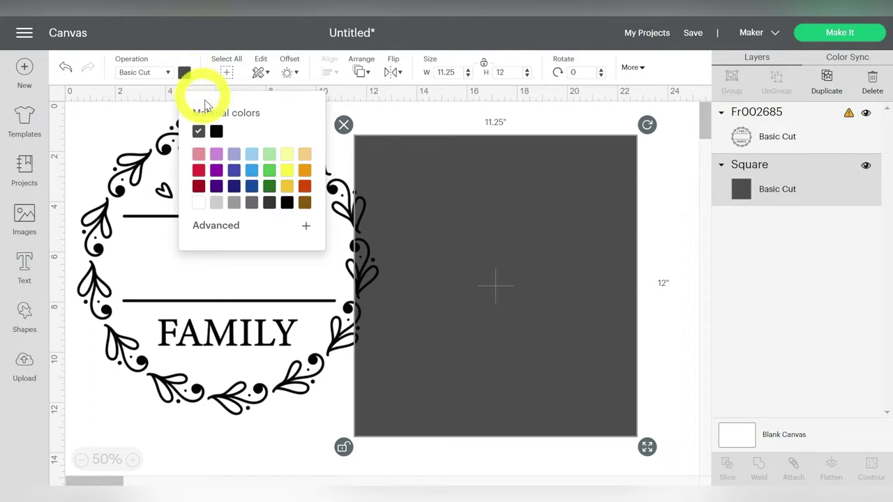
left_click(199, 202)
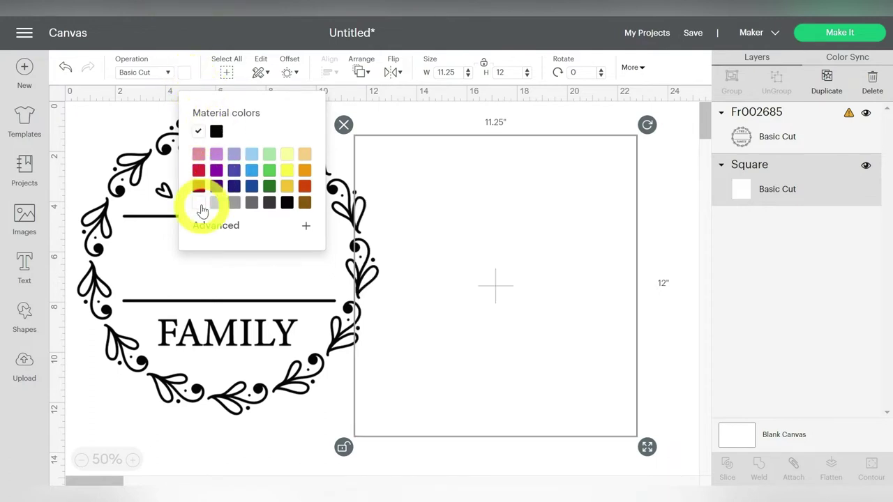
left_click(423, 115)
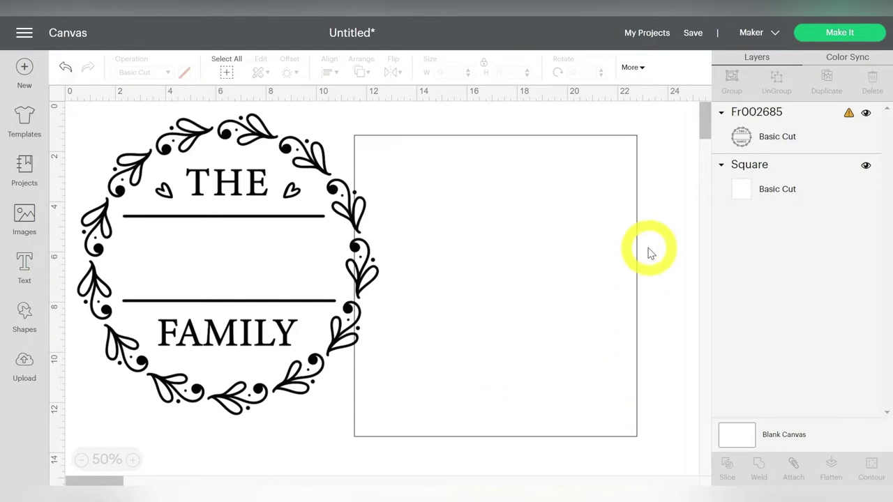
Move the wreath design onto the white rectangle, scale it down to about 10 inches high, and centre it there.
left_click_drag(223, 183, 492, 214)
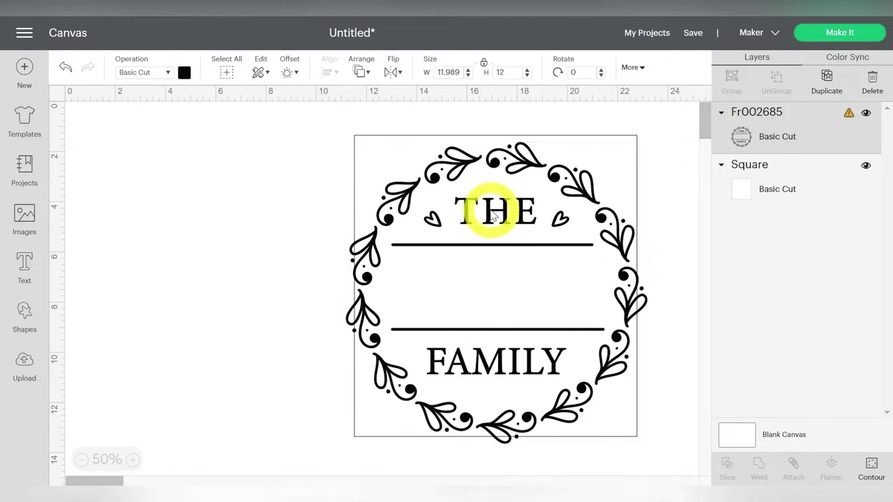
left_click_drag(657, 455, 627, 425)
left_click(497, 288)
left_click(464, 211)
left_click_drag(458, 213, 475, 218)
left_click_drag(643, 430, 614, 403)
left_click(499, 226)
left_click_drag(494, 207, 503, 220)
left_click(290, 237)
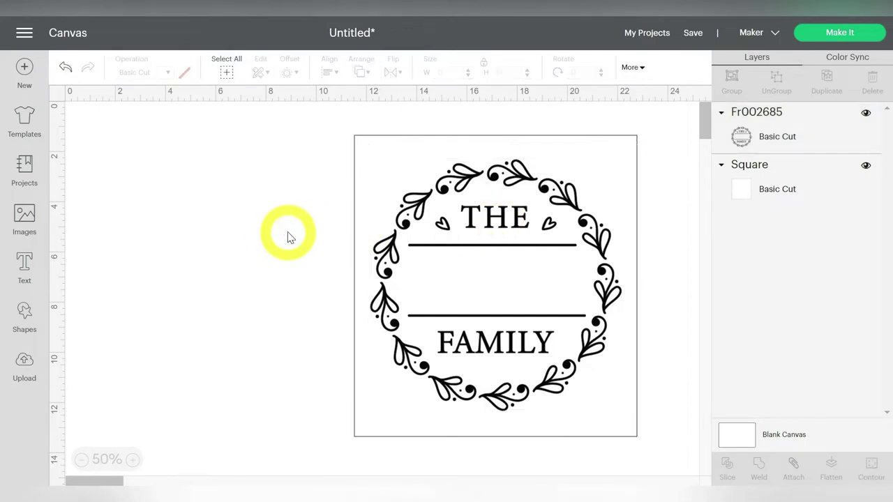
Delete the white guide rectangle and move the wreath design toward the canvas's upper-left corner.
left_click(503, 218)
left_click_drag(502, 219, 305, 230)
left_click(565, 185)
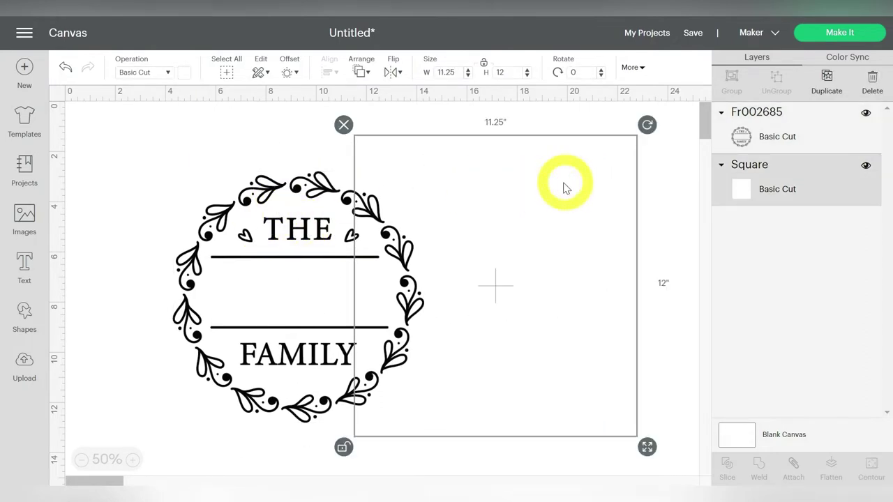
left_click(344, 125)
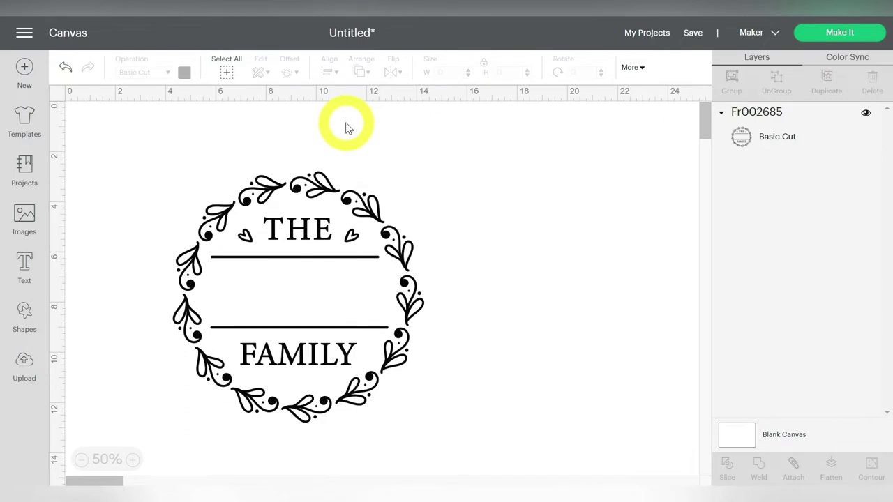
left_click_drag(322, 189, 267, 137)
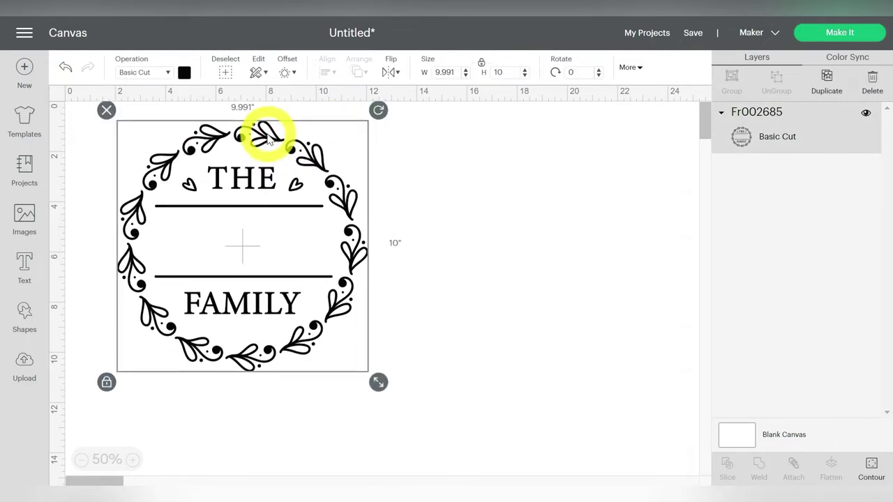
Add the family surname as text beside the wreath and enlarge it to about 10.4 inches wide.
left_click(23, 262)
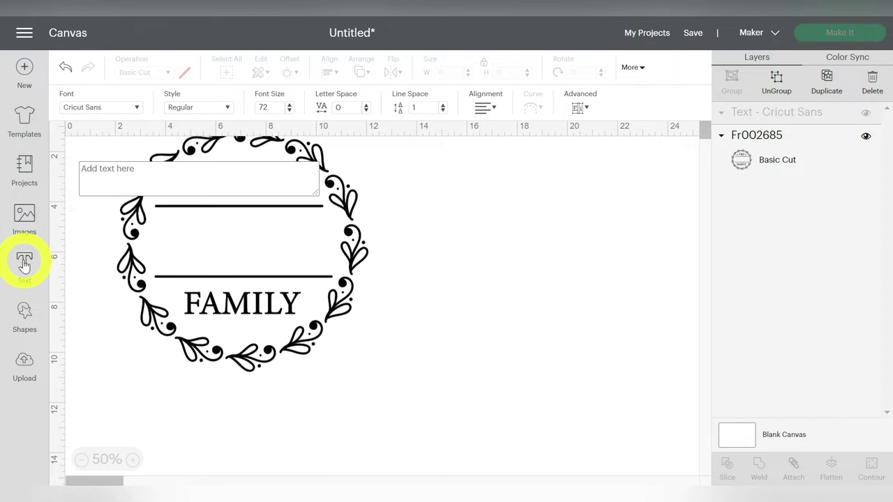
type("Anderson")
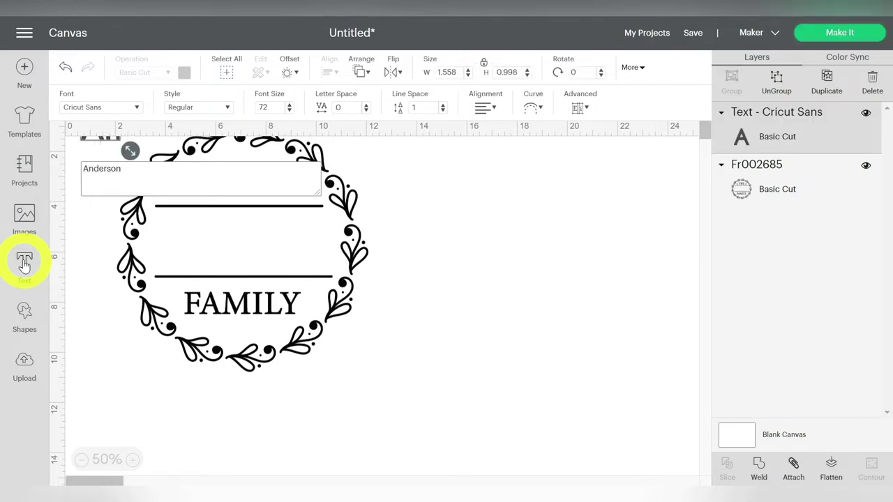
left_click(456, 207)
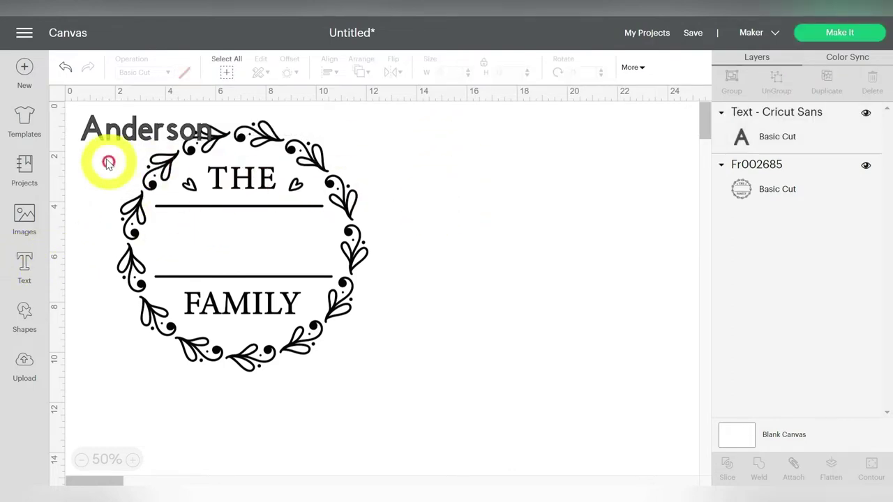
left_click_drag(113, 145, 408, 217)
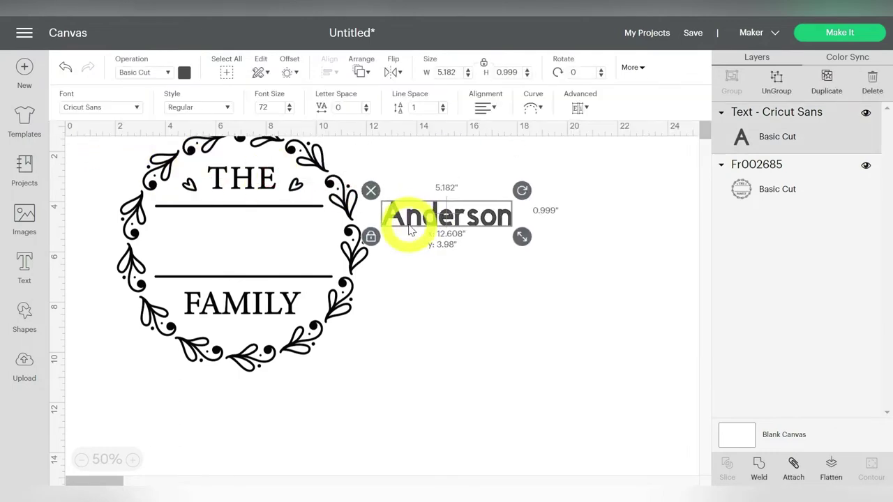
left_click_drag(521, 237, 538, 259)
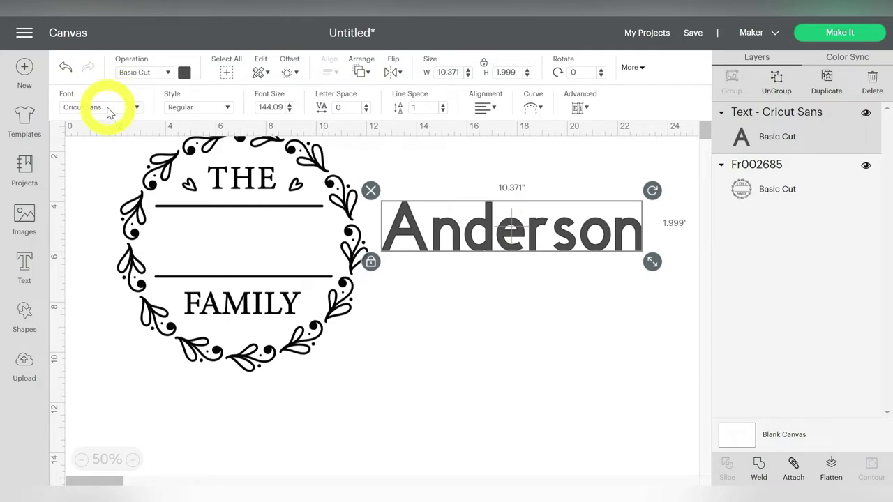
Change the surname text's font to Smithson, searching the system fonts for "smithson".
left_click(108, 110)
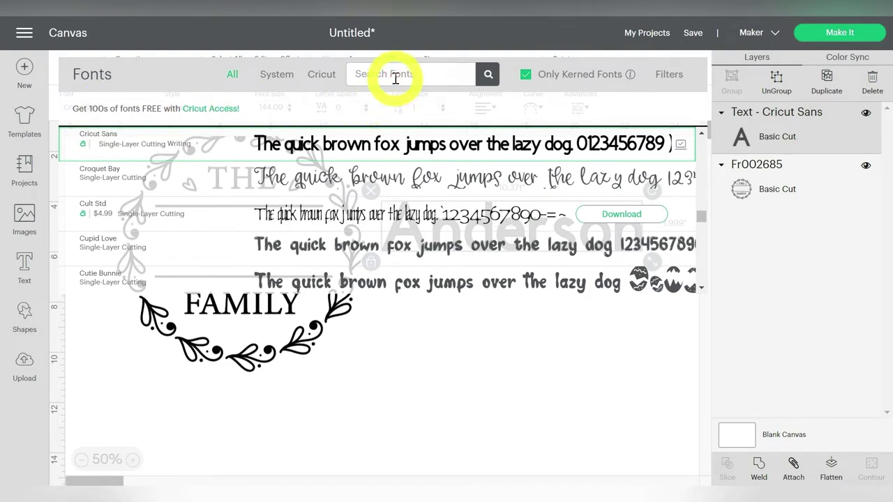
scroll(411, 187, "down", 15)
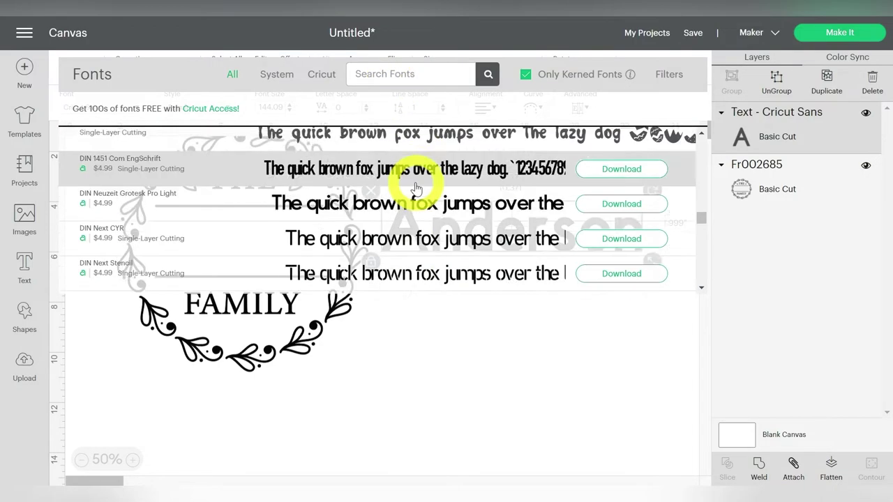
scroll(411, 185, "up", 10)
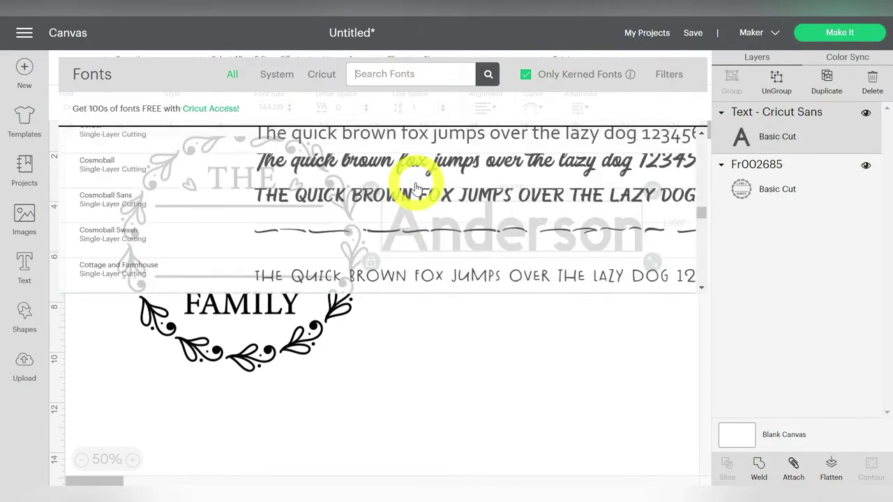
left_click(279, 78)
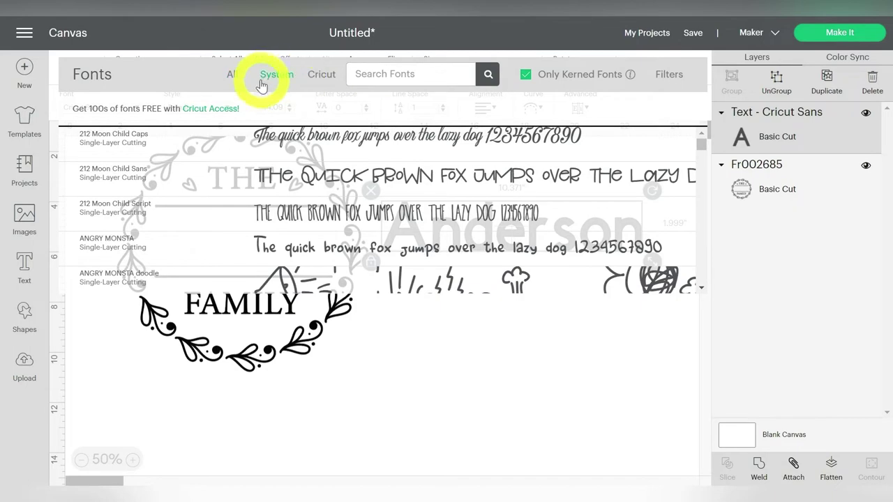
scroll(398, 199, "down", 3)
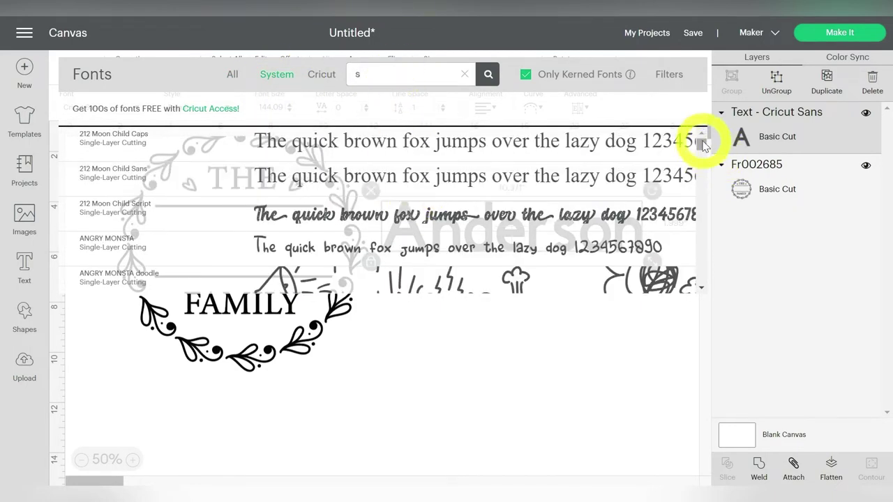
left_click(464, 75)
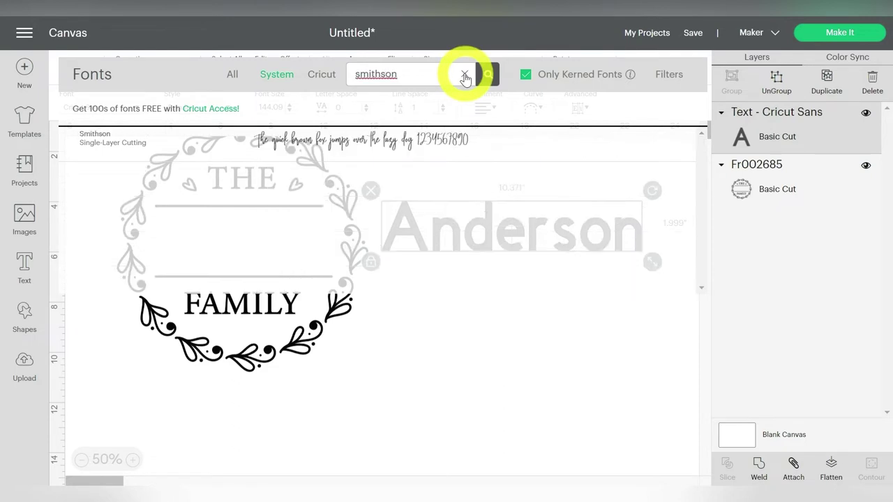
left_click(425, 143)
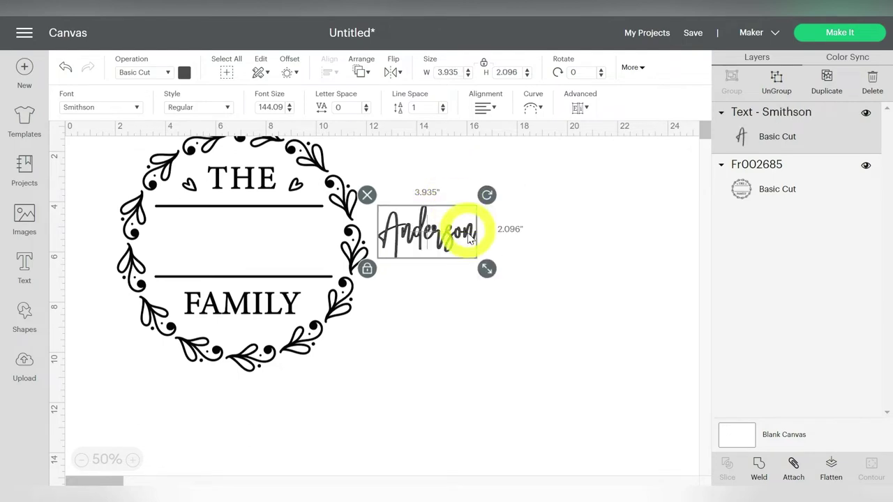
Enlarge the surname text to about 7.8 inches wide and place it between the wreath's THE and FAMILY lines, overlapping both horizontal rules.
left_click_drag(483, 266, 565, 309)
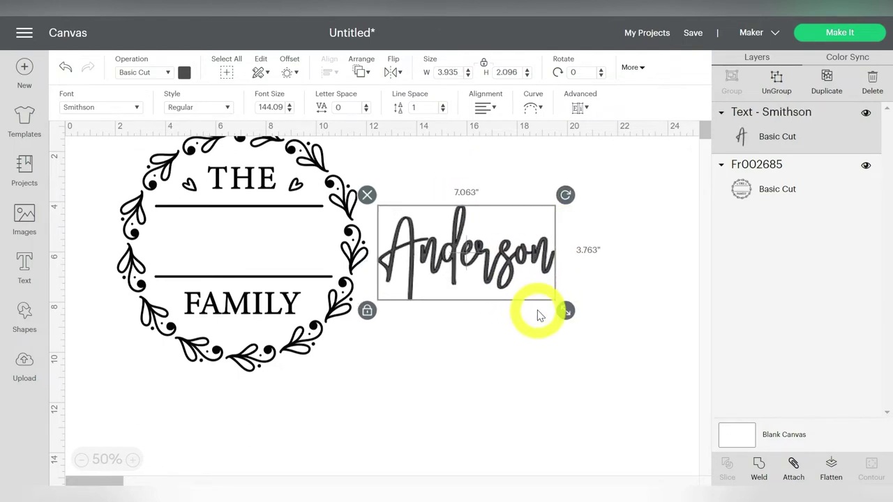
left_click_drag(512, 274, 276, 267)
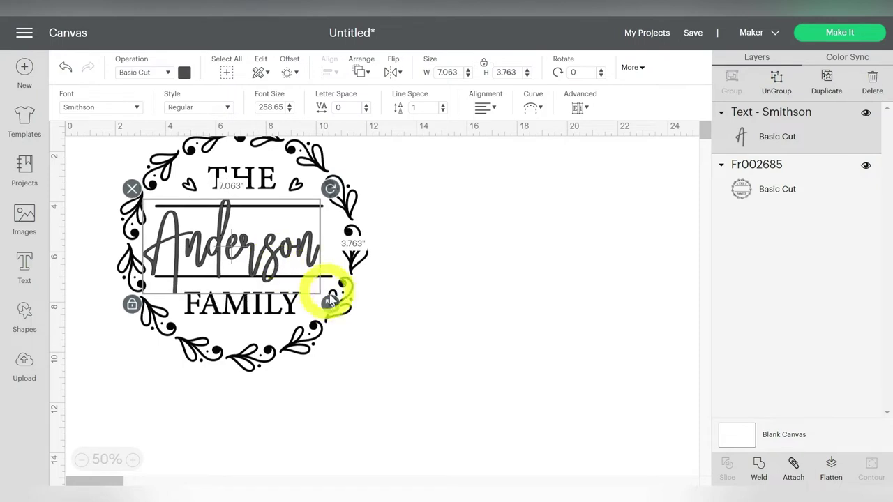
left_click_drag(328, 298, 349, 310)
mouse_move(293, 271)
left_mouse_down()
mouse_move(295, 249)
mouse_move(295, 260)
left_mouse_up()
left_click(474, 247)
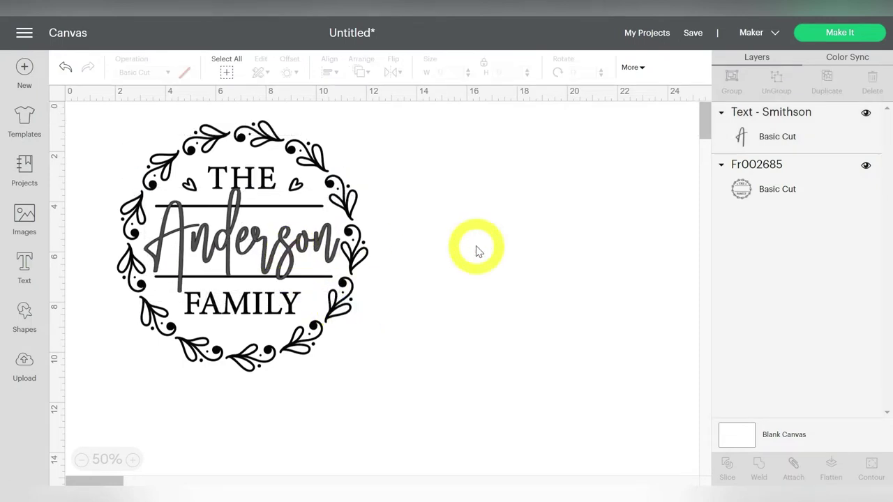
Select the surname text together with the wreath design and weld them into a single shape.
left_click(316, 248)
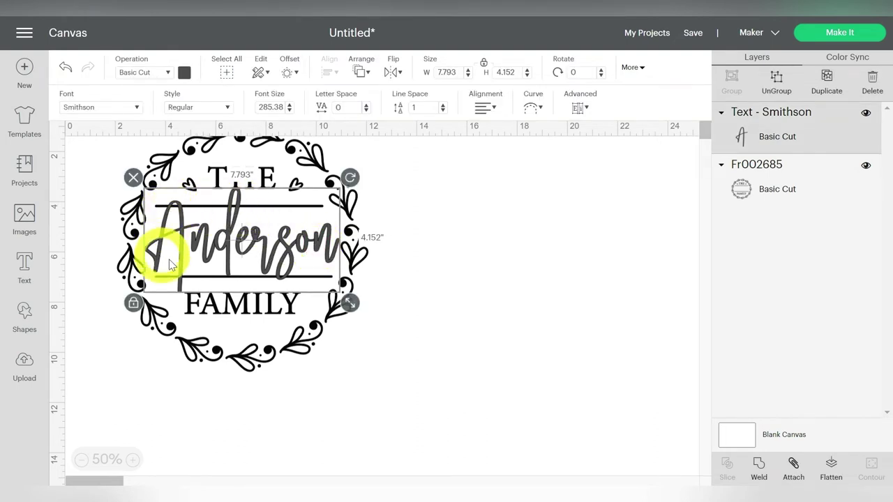
left_click(376, 193)
left_click_drag(375, 192, 138, 380)
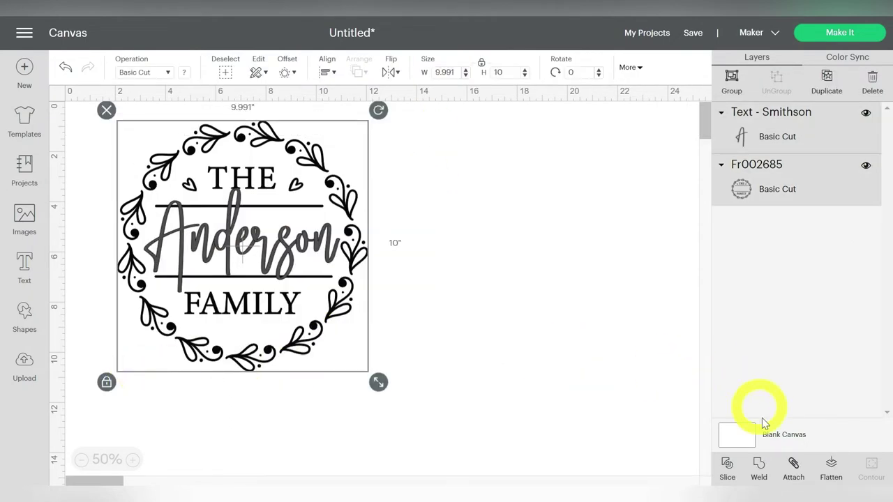
left_click(760, 470)
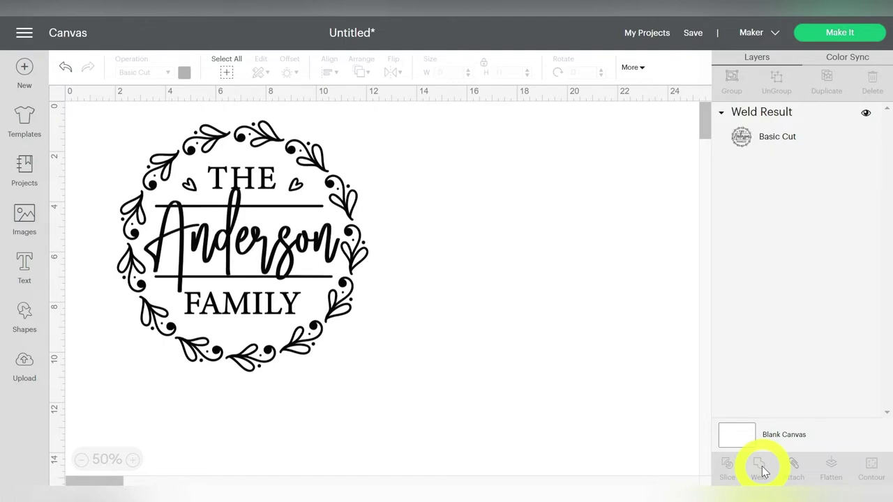
Send the welded design to be made, check its layout on the 12 x 12 inch mat, and continue to the material setup.
left_click(849, 33)
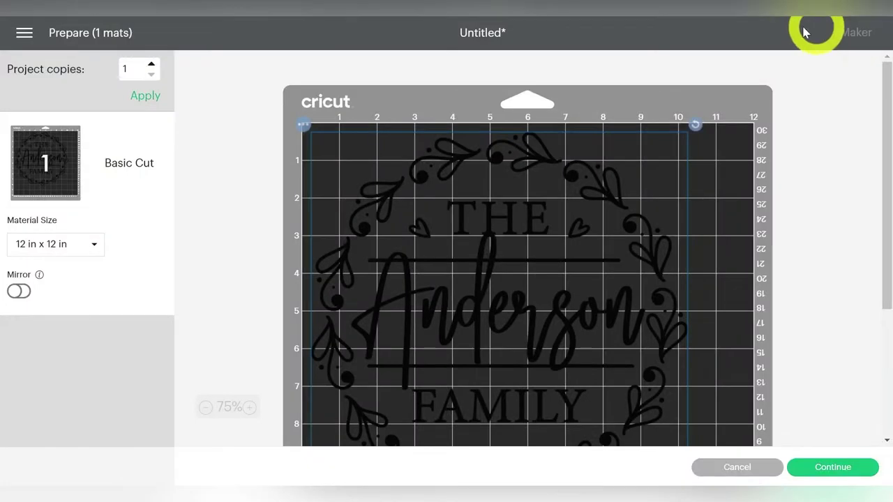
left_click(312, 122)
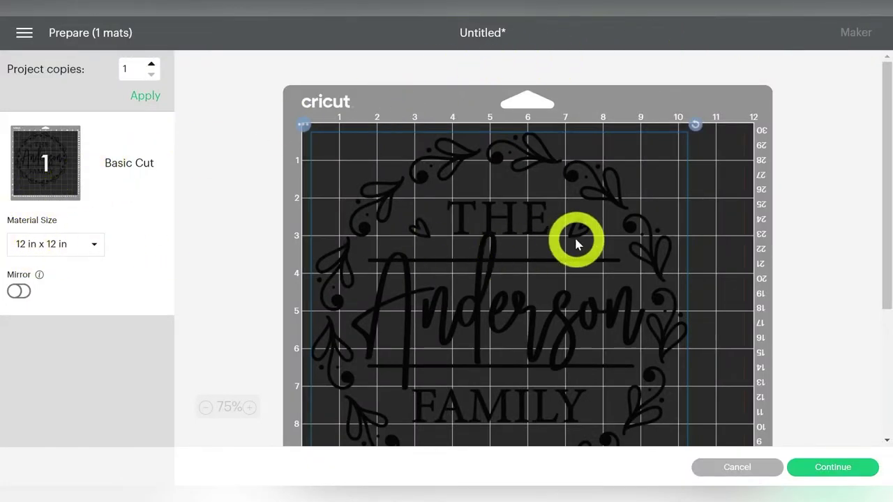
scroll(576, 244, "down", 2)
scroll(576, 244, "down", 1)
scroll(574, 239, "up", 3)
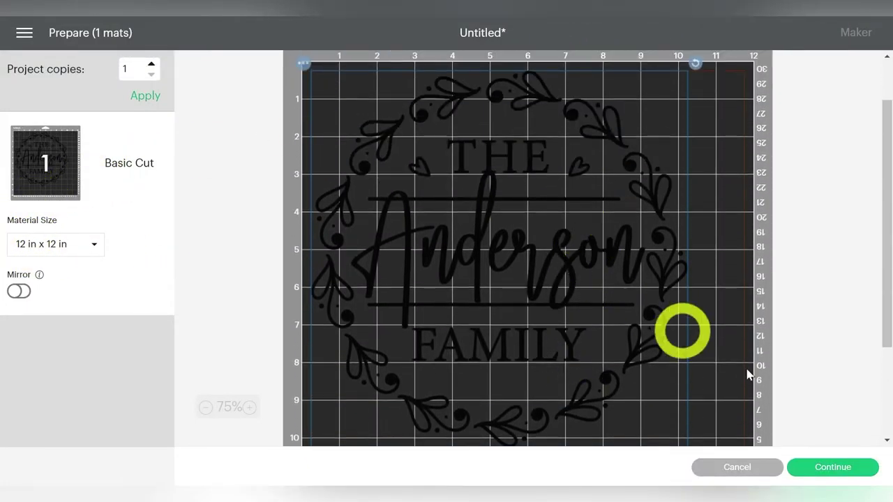
left_click(822, 468)
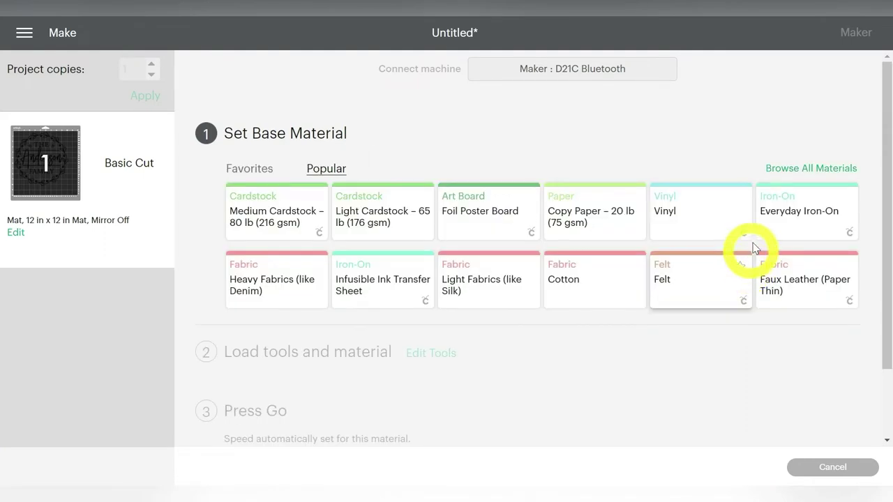
Search all materials for "premium", choose Premium Outdoor Vinyl as the base material, and mark it as a favorite.
left_click(783, 169)
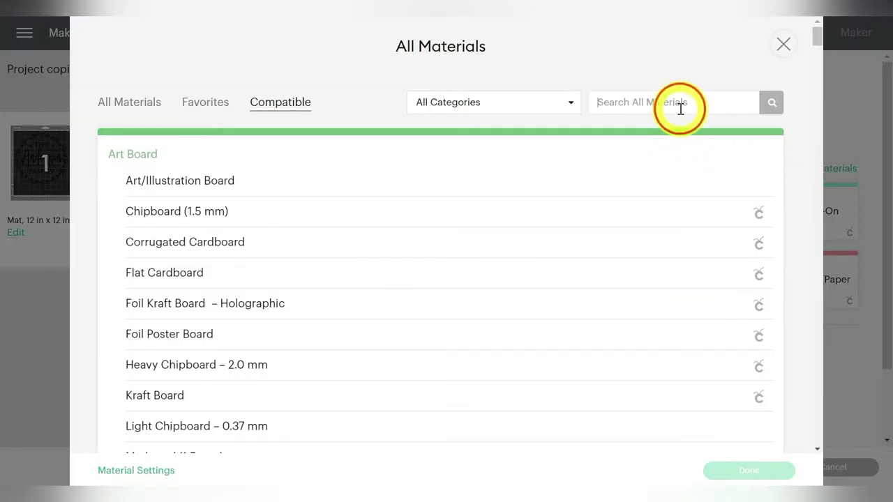
left_click(680, 108)
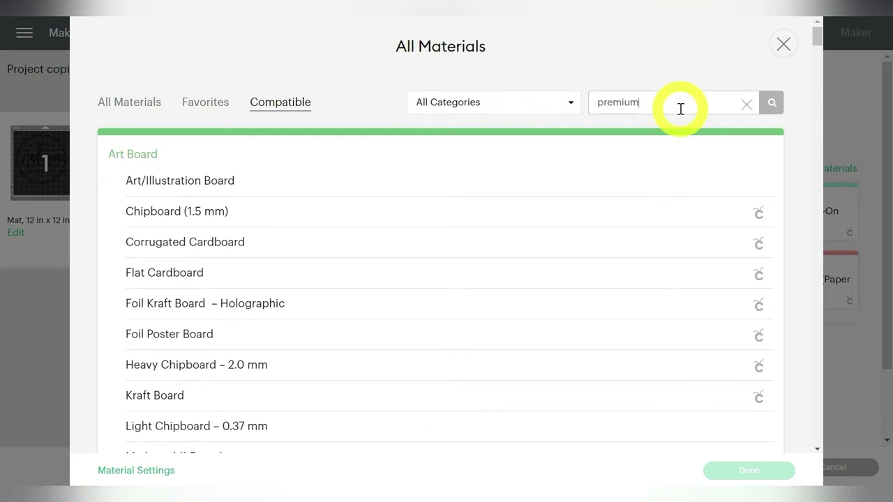
type("premium")
key("Return")
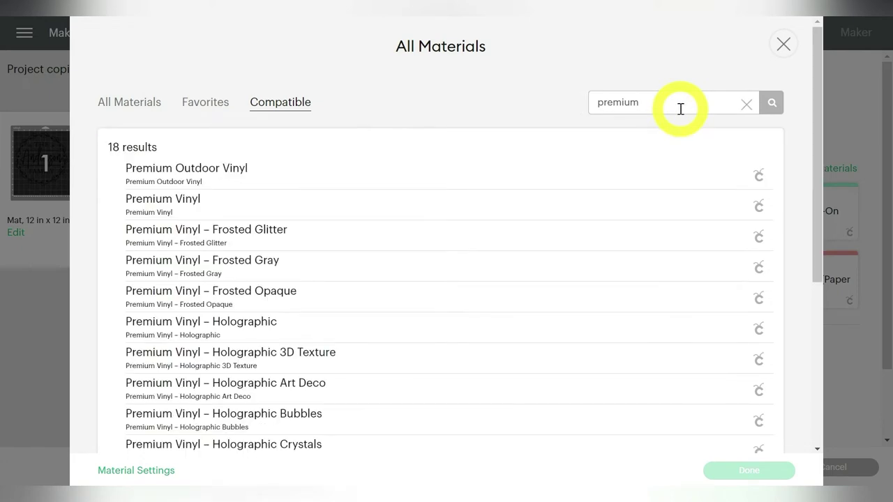
left_click(300, 173)
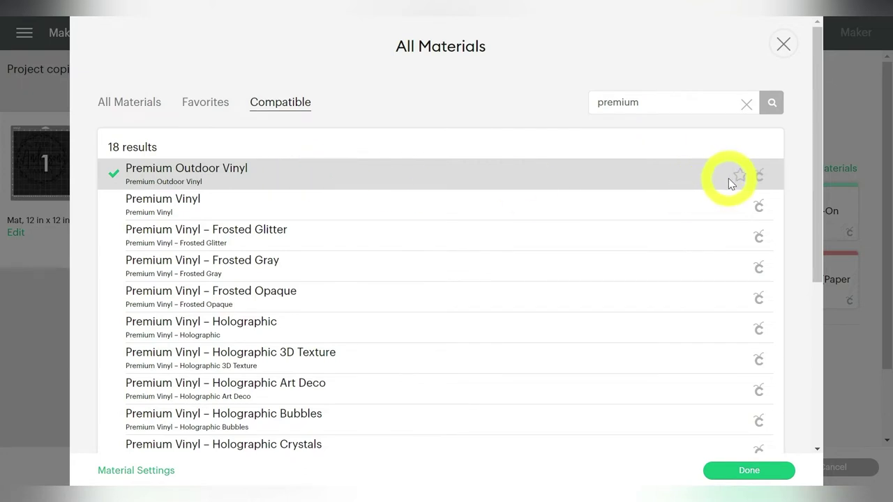
left_click(738, 179)
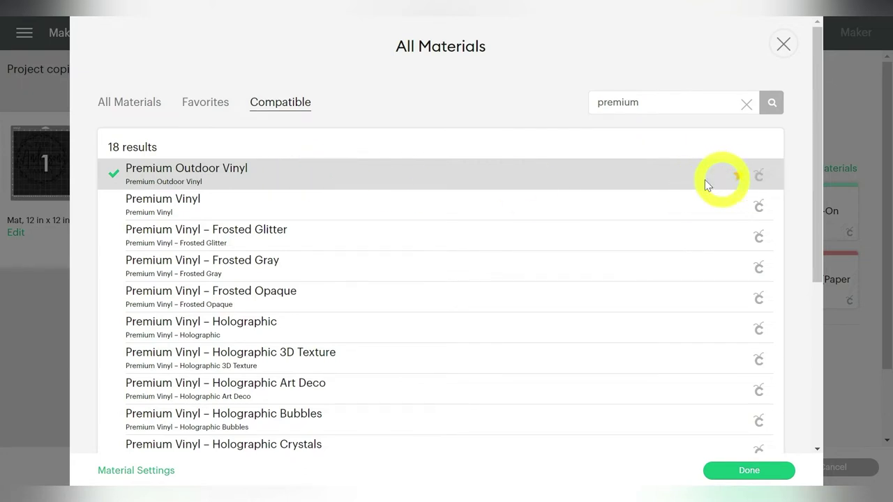
left_click(749, 471)
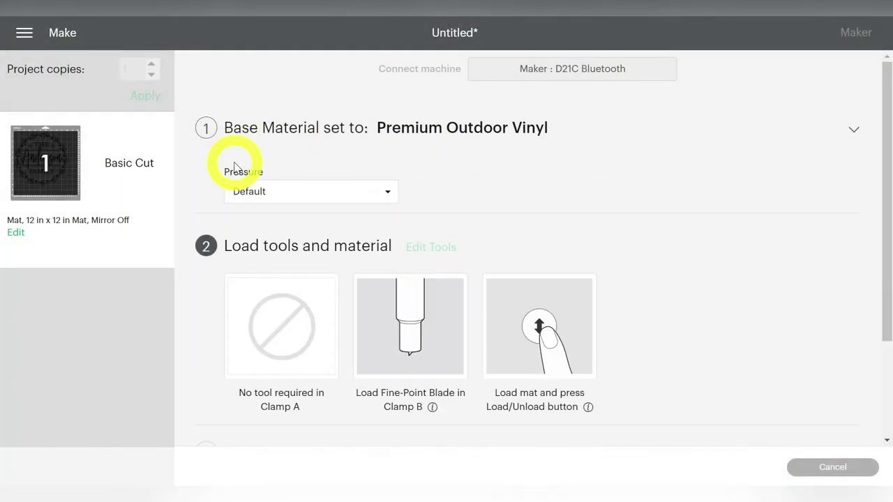
Choose Premium Outdoor Vinyl from the favorite materials and review the tool and mat loading instructions.
left_click(852, 129)
left_click(238, 168)
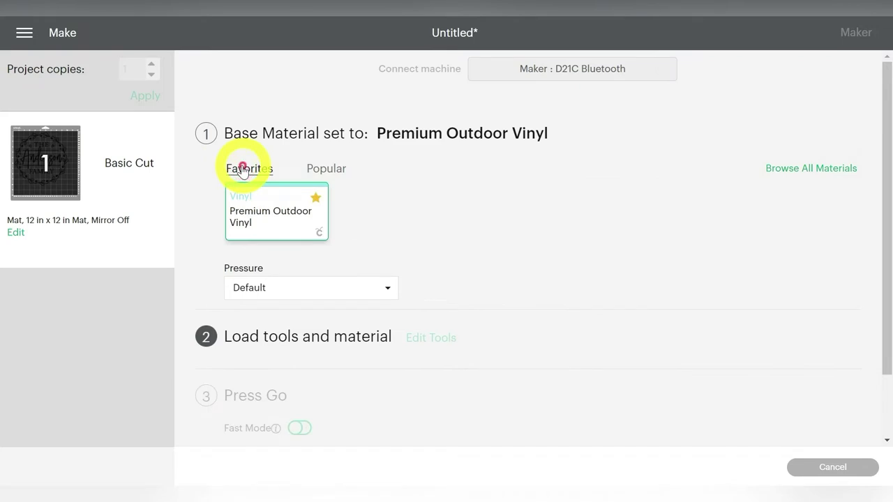
left_click(259, 217)
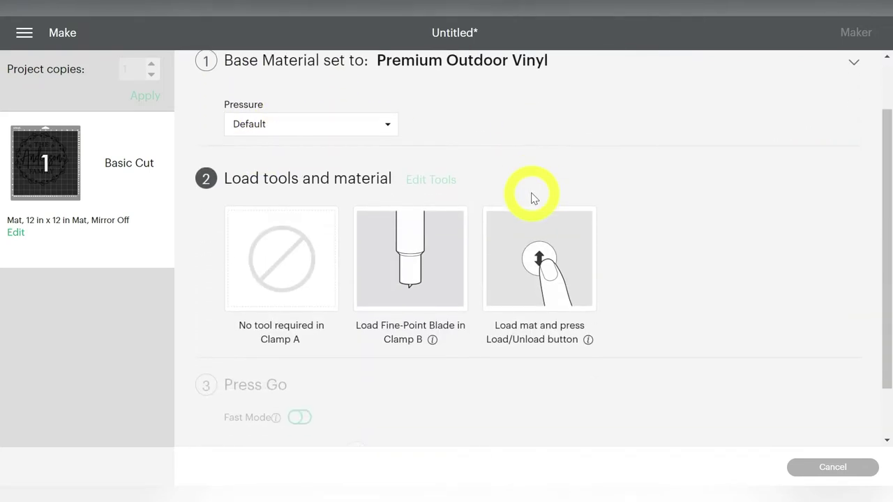
scroll(534, 195, "down", 2)
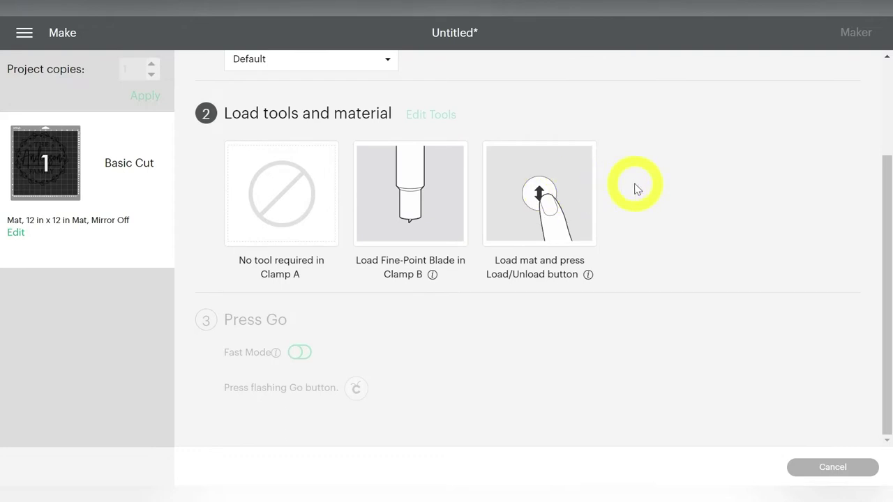